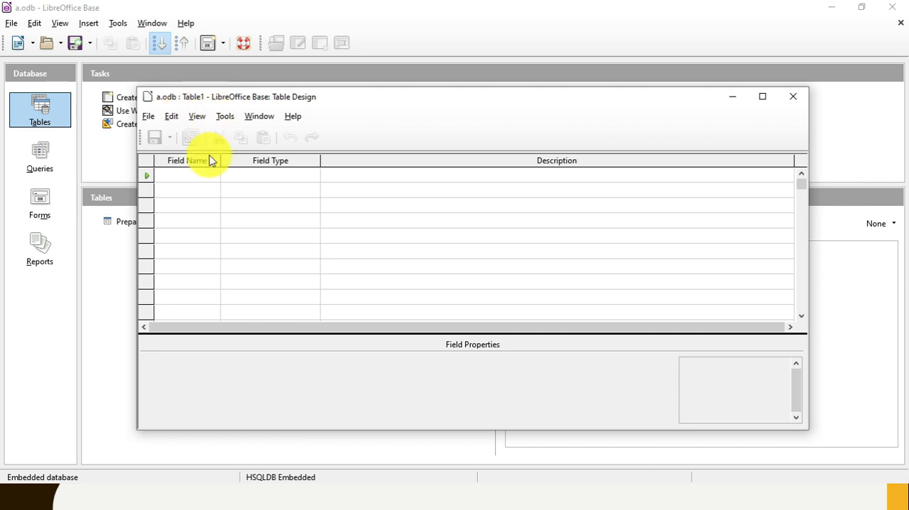
- Maximize the table design window and add a first field named Student_ID with the type Number [ NUMERIC ]
double_click(377, 104)
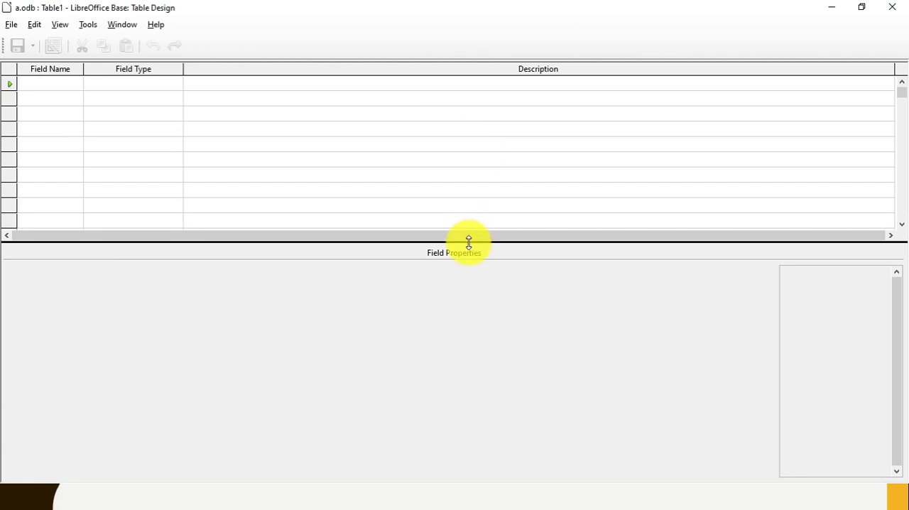
click(63, 79)
text(Student)
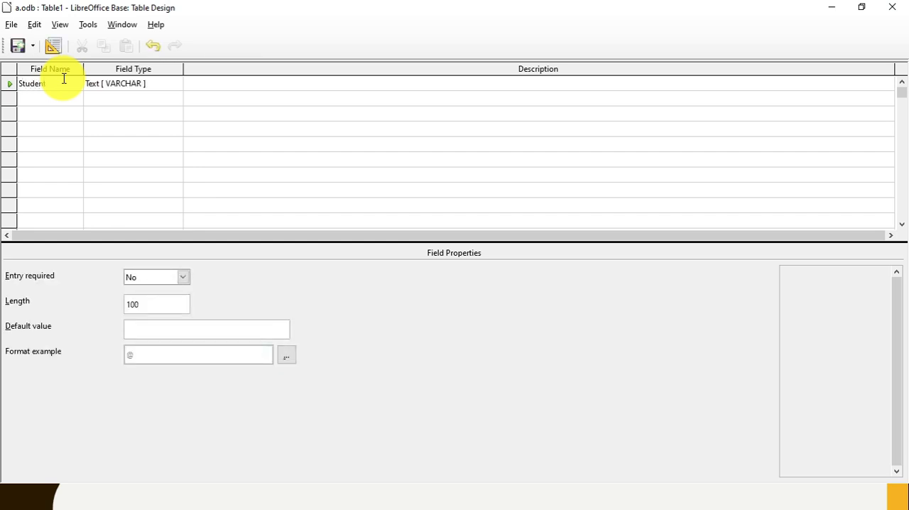
text(_ID)
key(Tab)
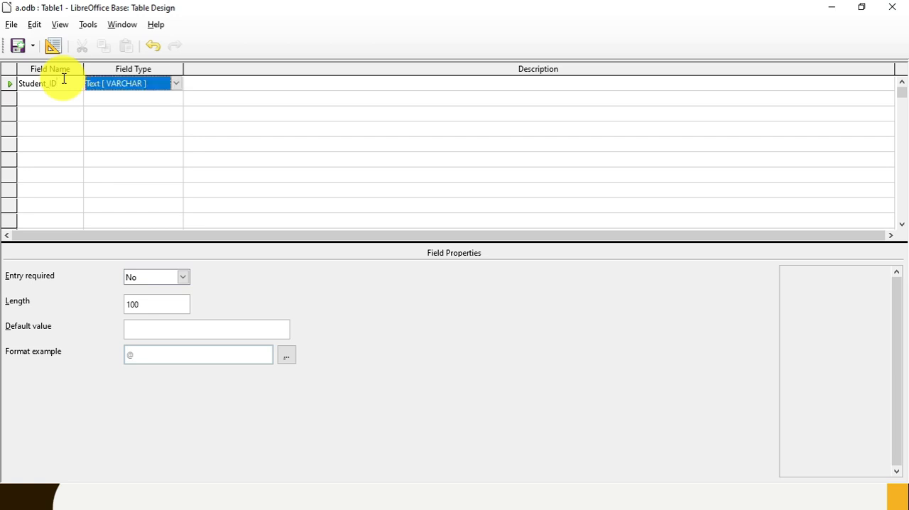
click(176, 85)
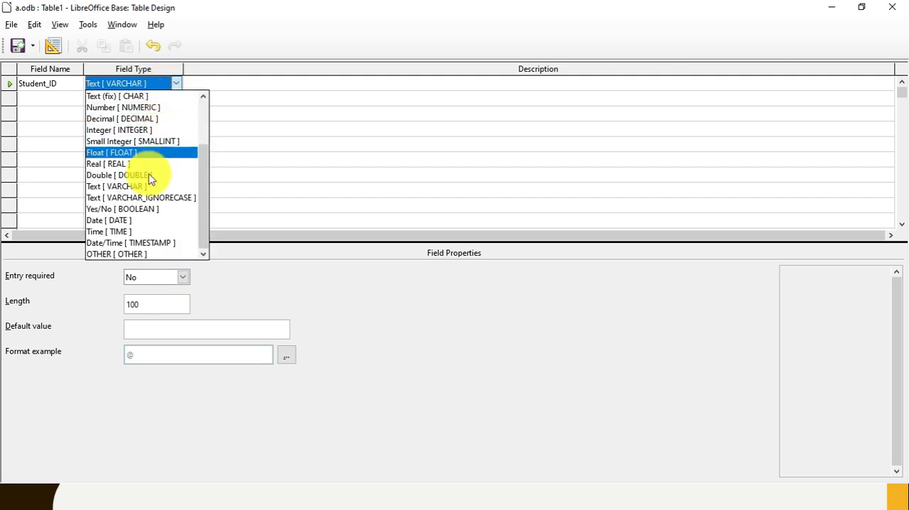
click(135, 107)
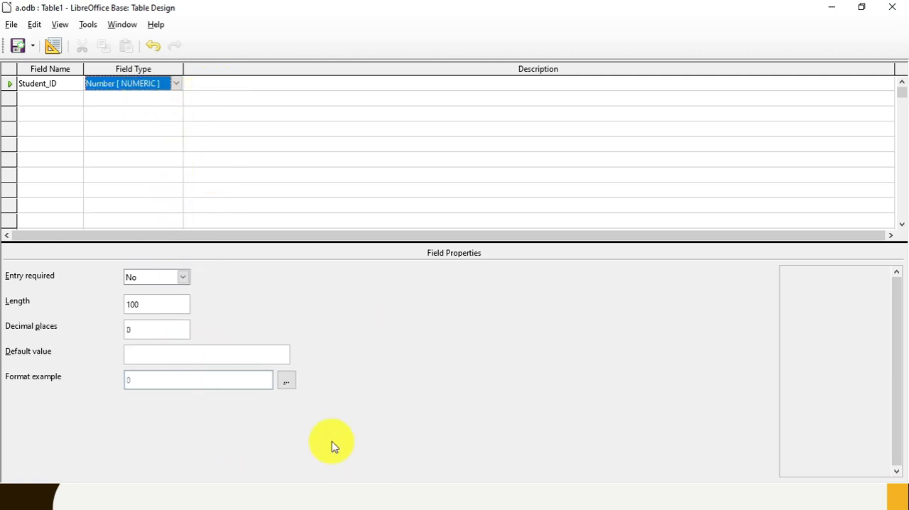
- Enter "Identification of the sudent" as the description of the Student_ID field
click(232, 83)
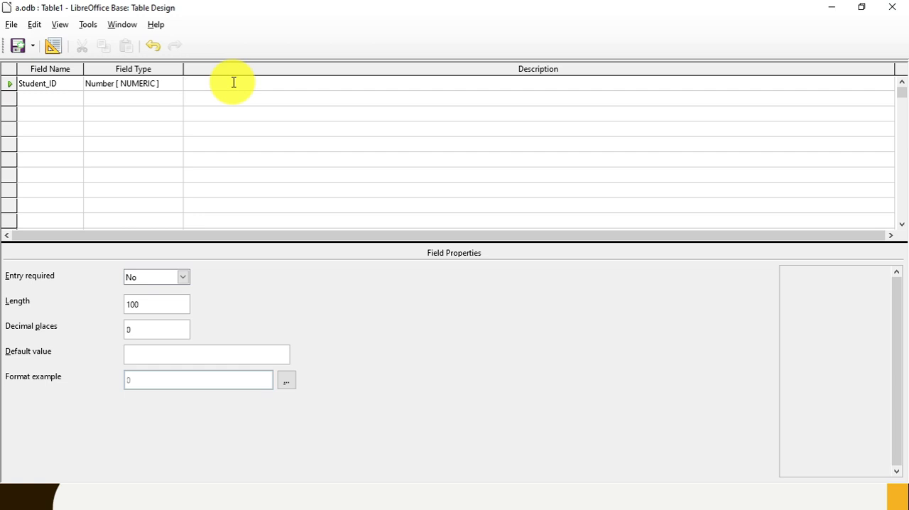
text(Identification of the sudent)
key(Return)
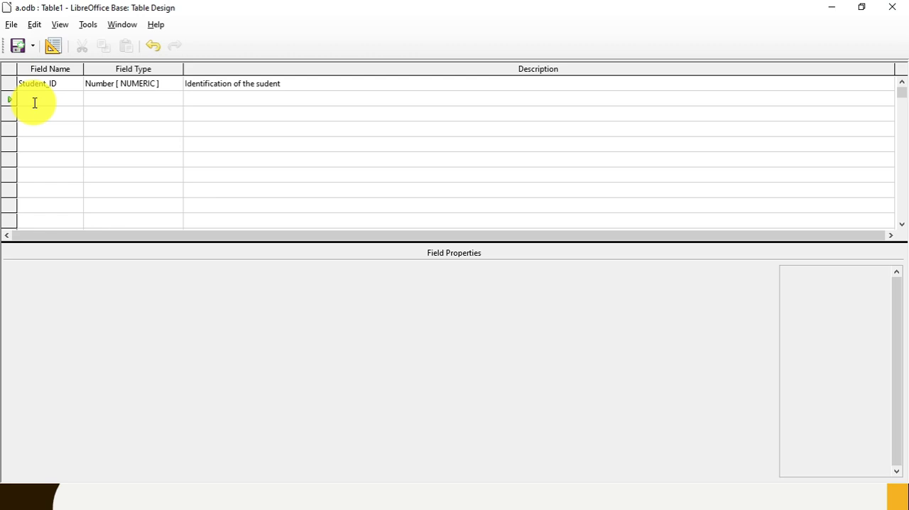
- Add a second field called Name, keeping its type as Text [ VARCHAR ]
text(Name)
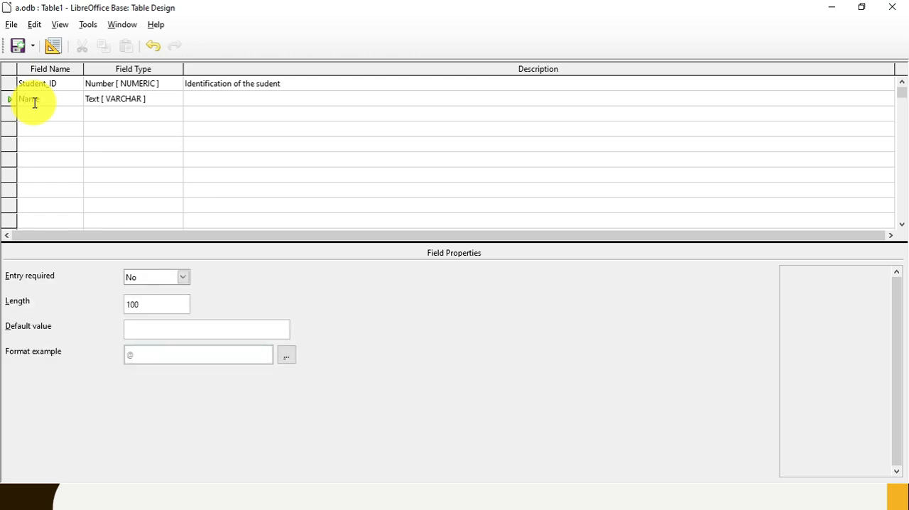
key(Tab)
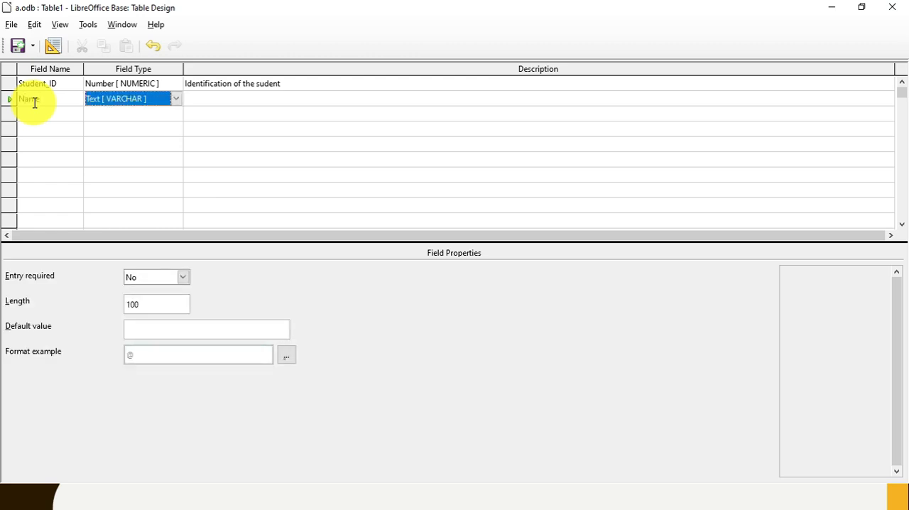
click(169, 101)
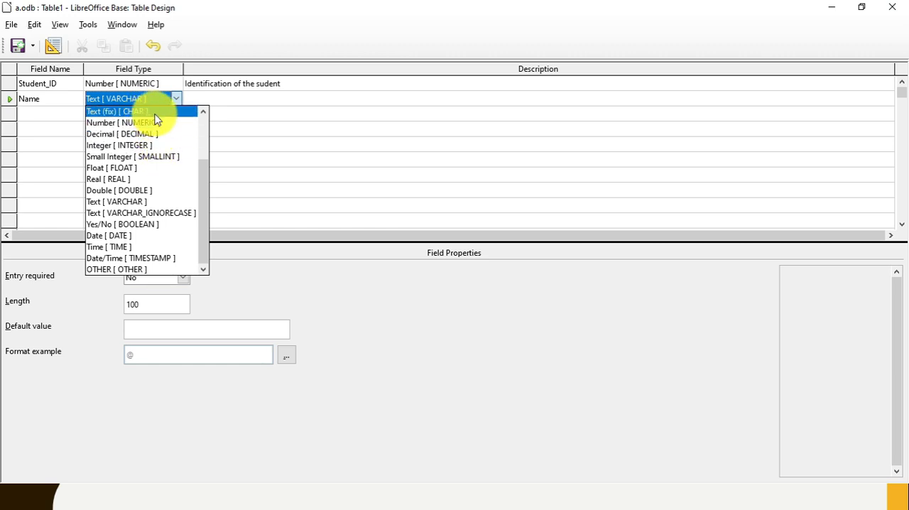
click(159, 99)
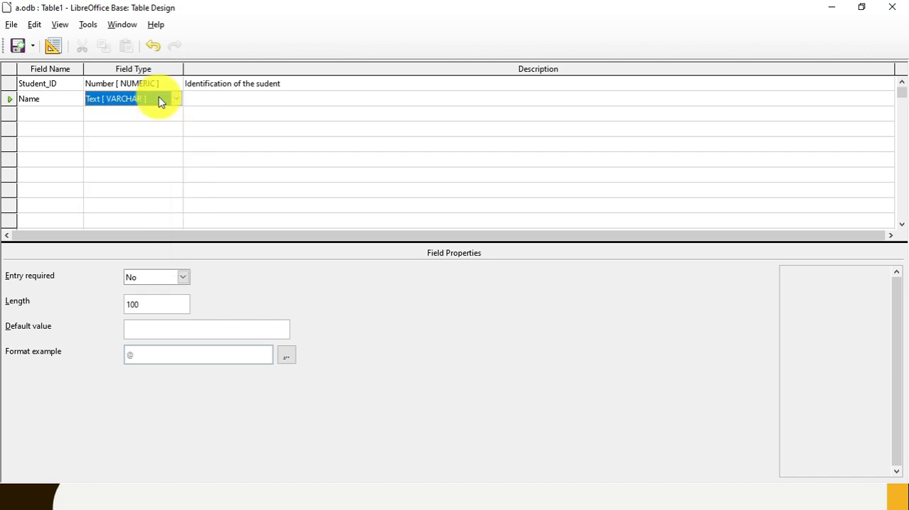
- Enter "name of the student" as the description of the Name field
click(202, 104)
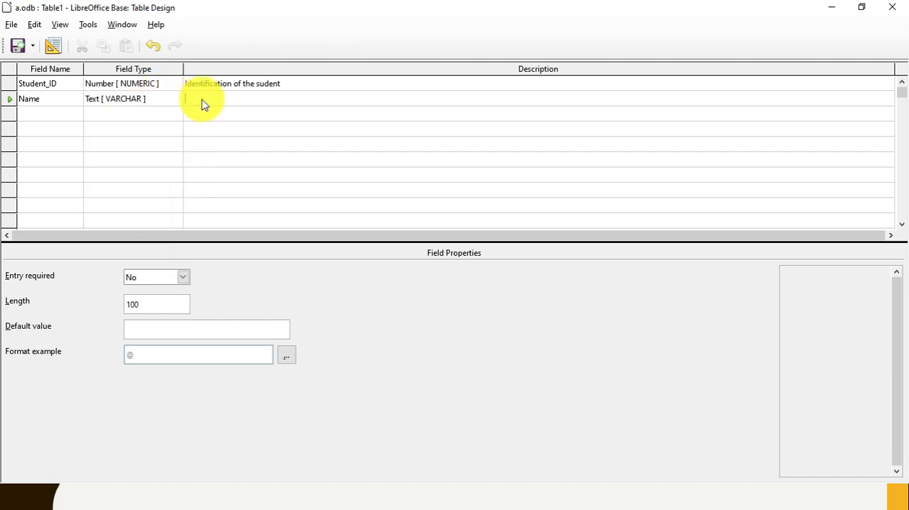
text(name of the student)
key(Return)
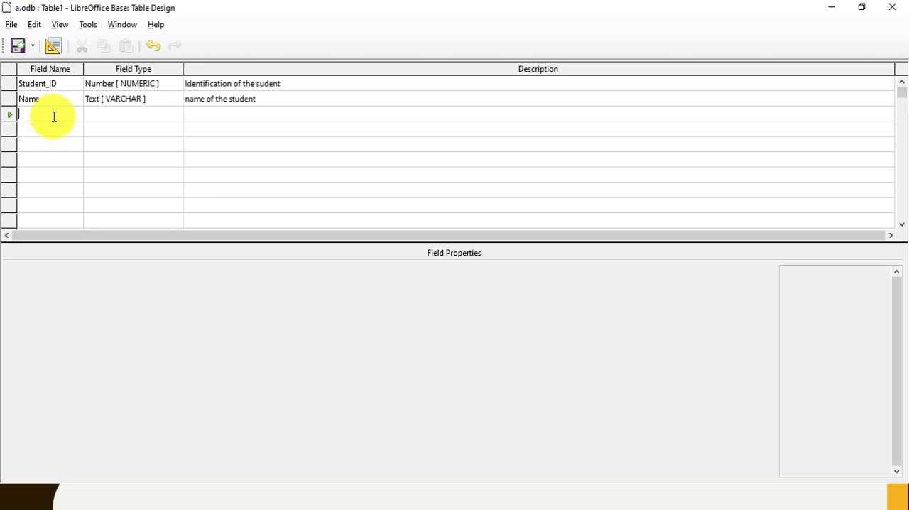
- Add a third field called Class of type Text [ VARCHAR ] with the description "Class of the student"
text(Class)
key(Tab)
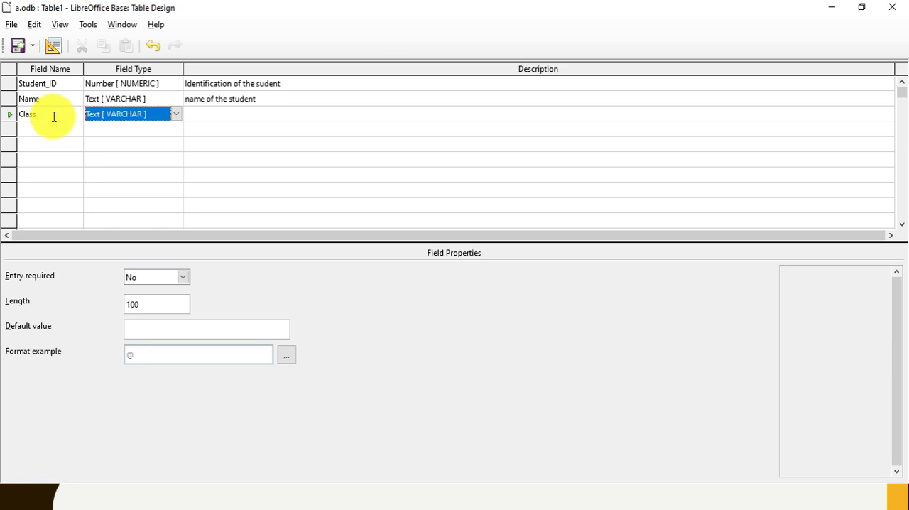
key(Tab)
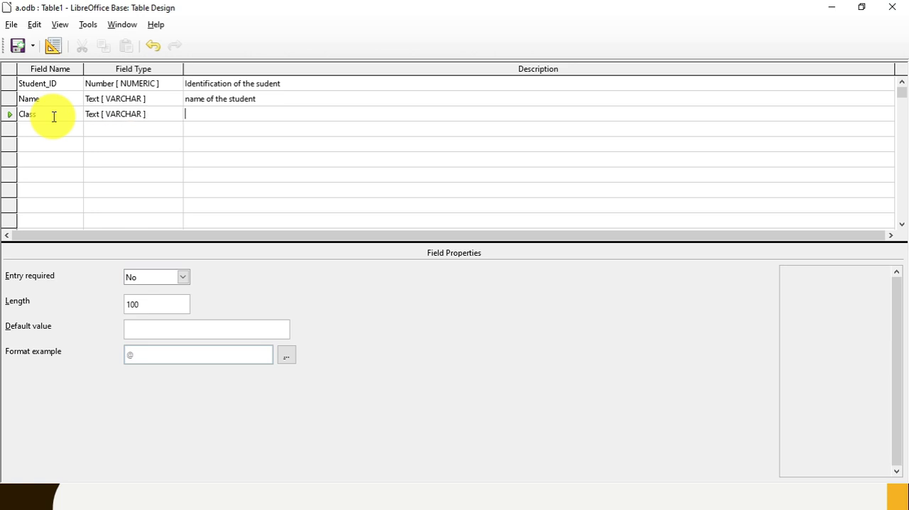
text(Class of the student)
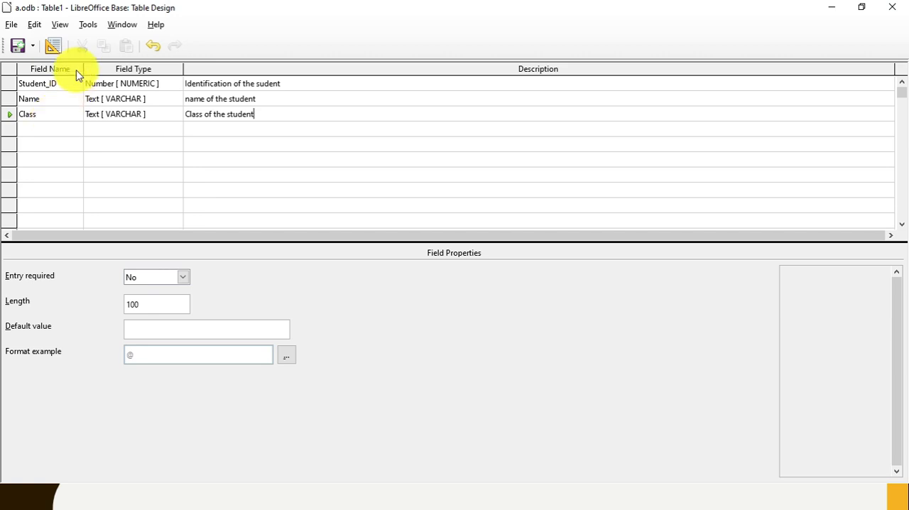
- Correct the Student_ID description to "Identification of the student" and move on to the empty row below Class
click(265, 84)
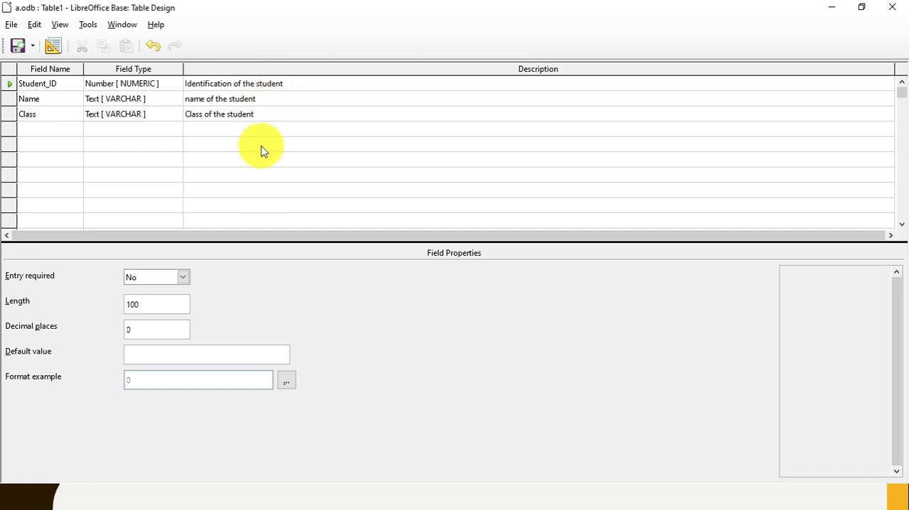
click(264, 118)
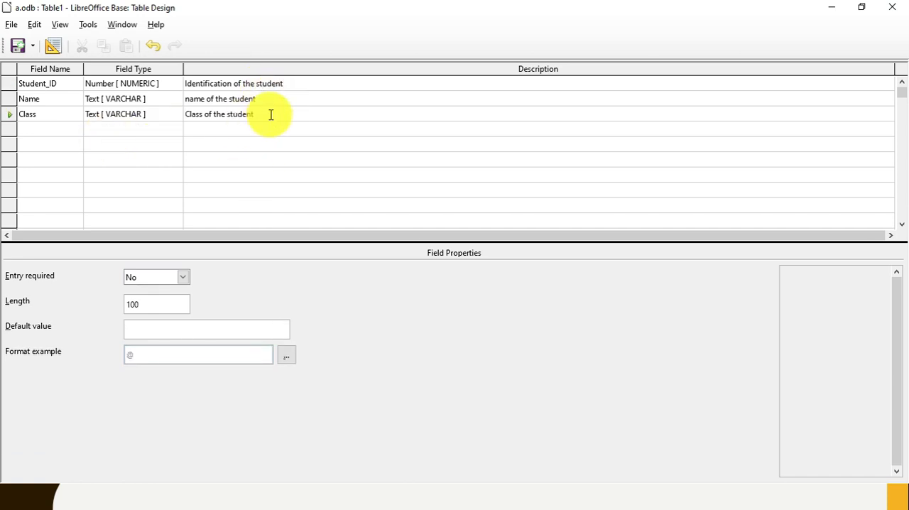
key(Return)
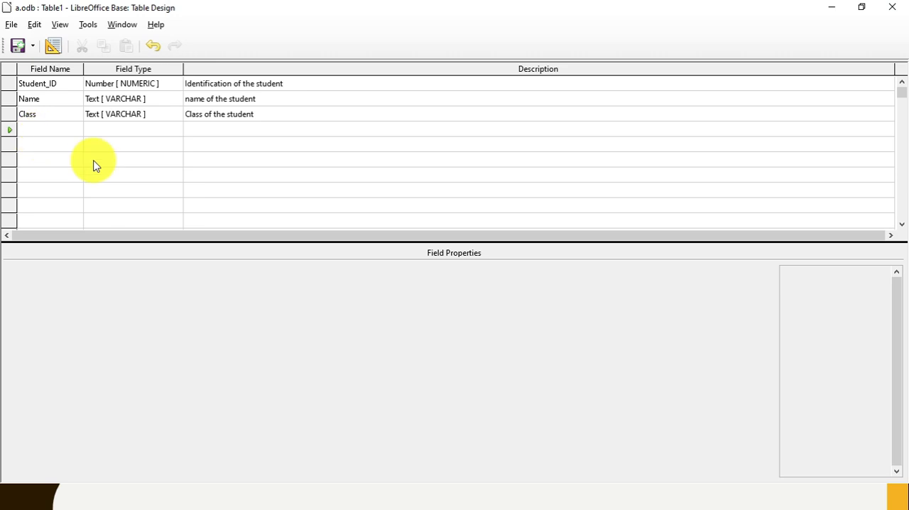
- Save the table under a person's first name without creating a primary key, and close the table design
scroll(114, 165, down, 5)
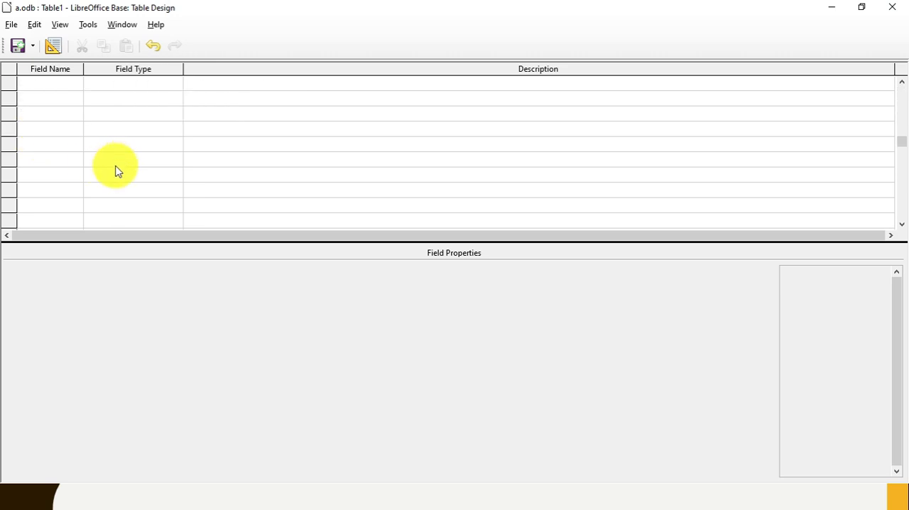
scroll(116, 171, up, 5)
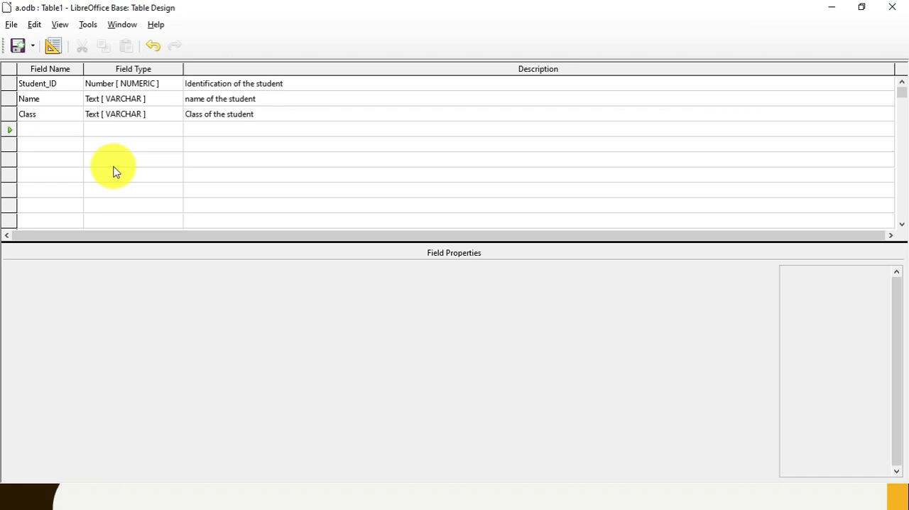
click(11, 25)
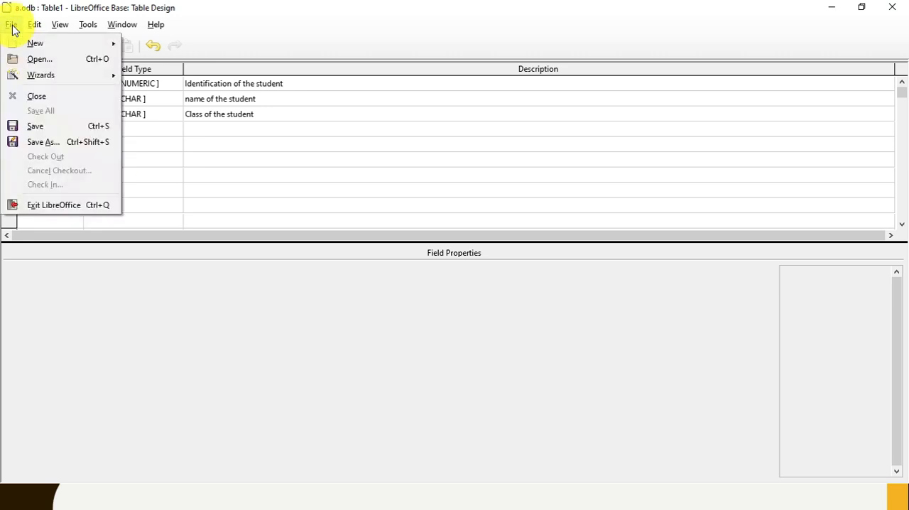
click(46, 142)
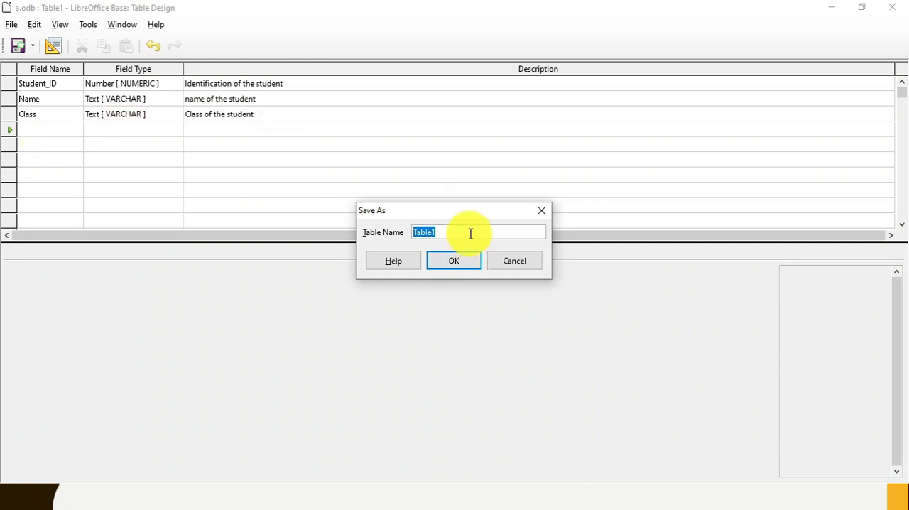
text(Piyush)
click(457, 264)
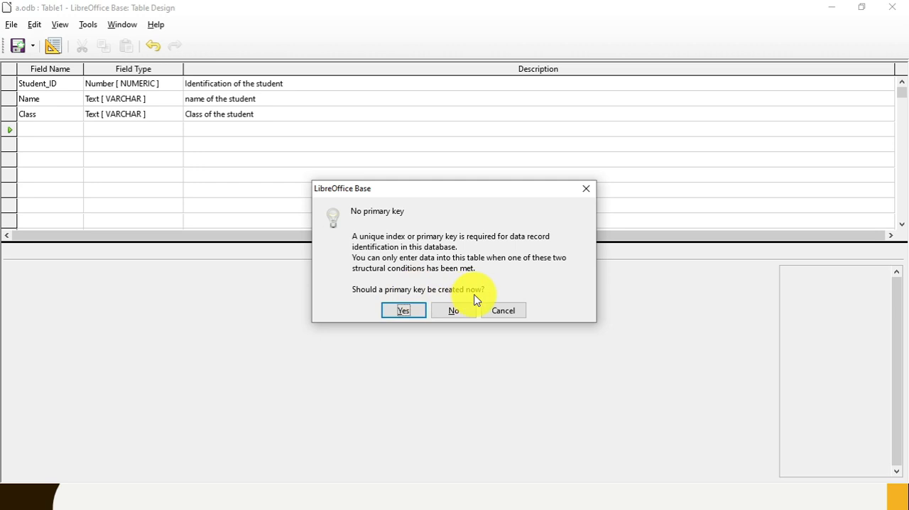
click(462, 317)
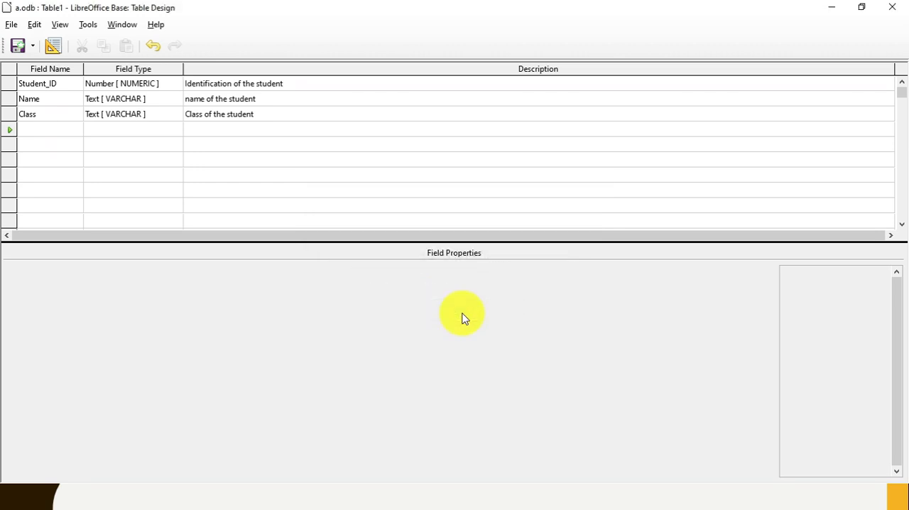
click(889, 8)
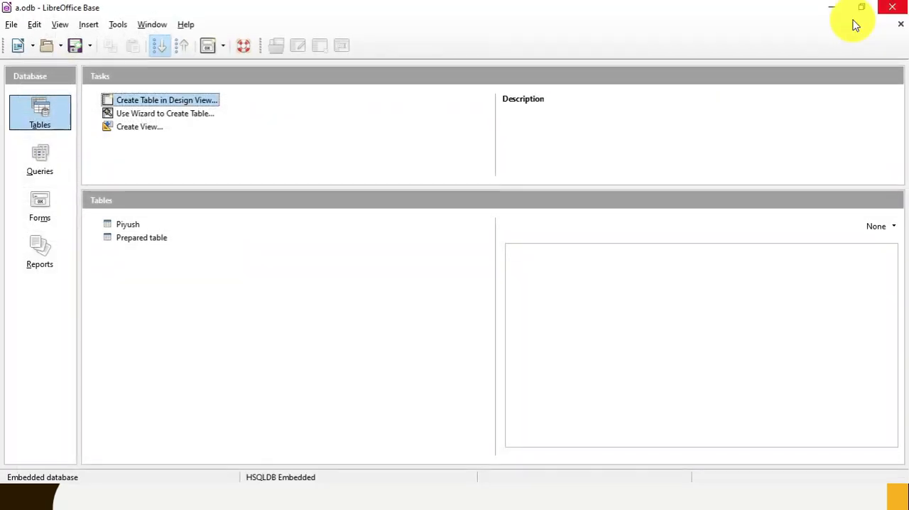
- Open the newly saved table in data view and examine its Student_ID, Name and Class columns
click(132, 226)
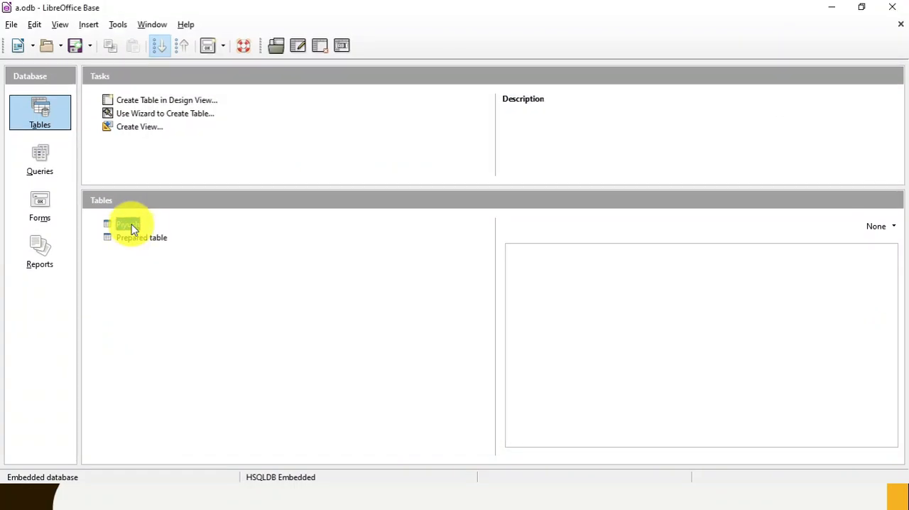
double_click(130, 225)
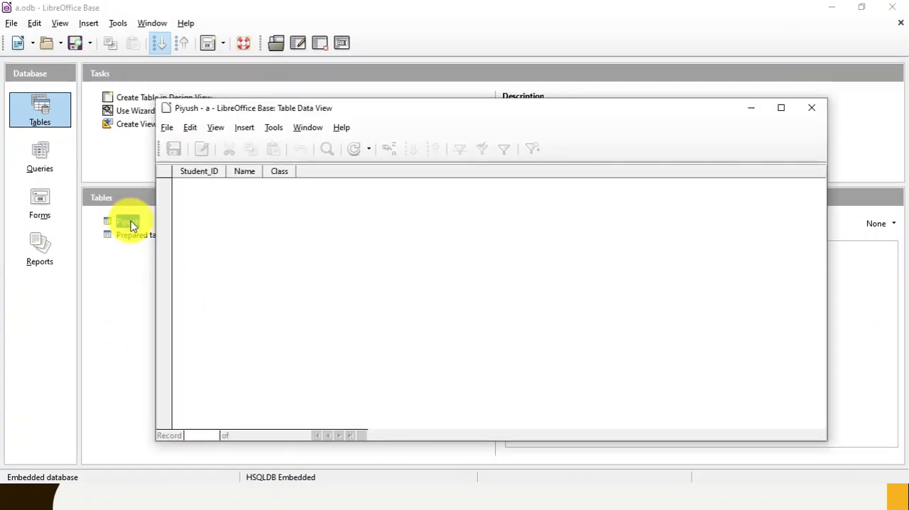
click(208, 173)
click(242, 174)
click(281, 172)
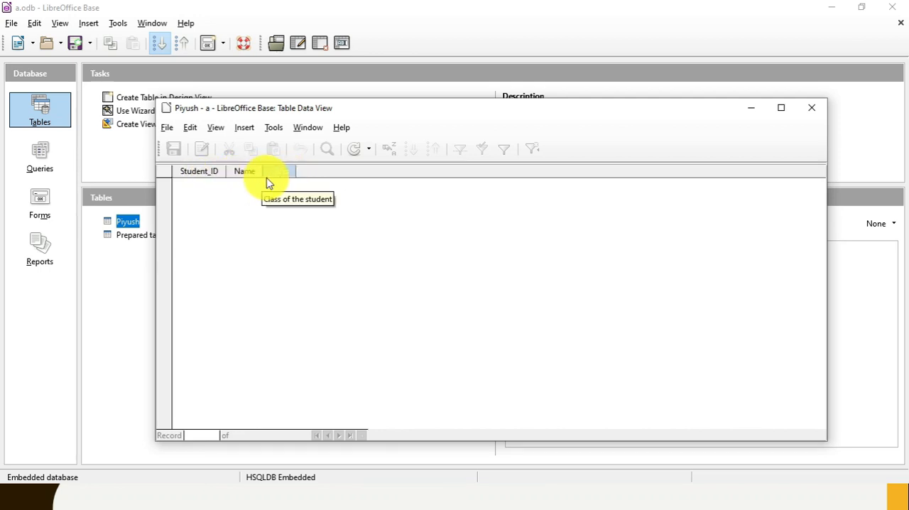
click(204, 175)
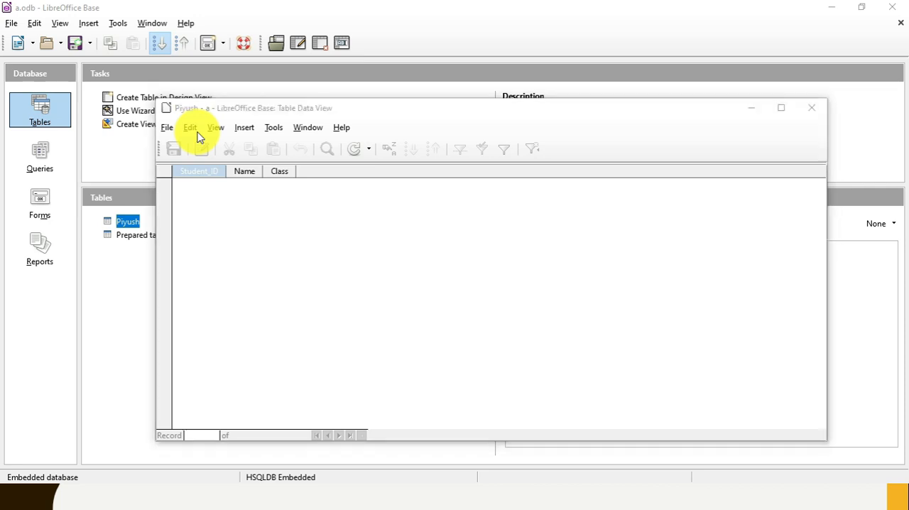
- Switch to the PowerPoint slide show and advance to the next slide
key(alt+Tab)
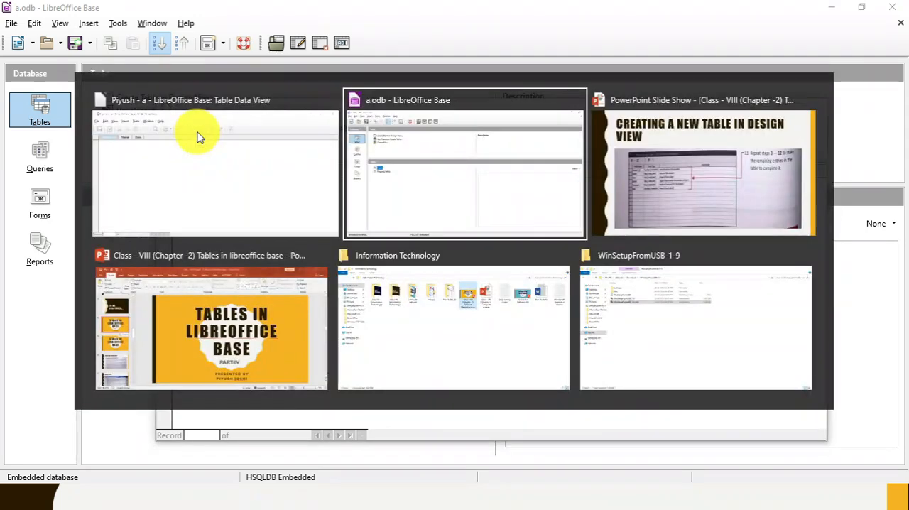
click(657, 182)
click(657, 183)
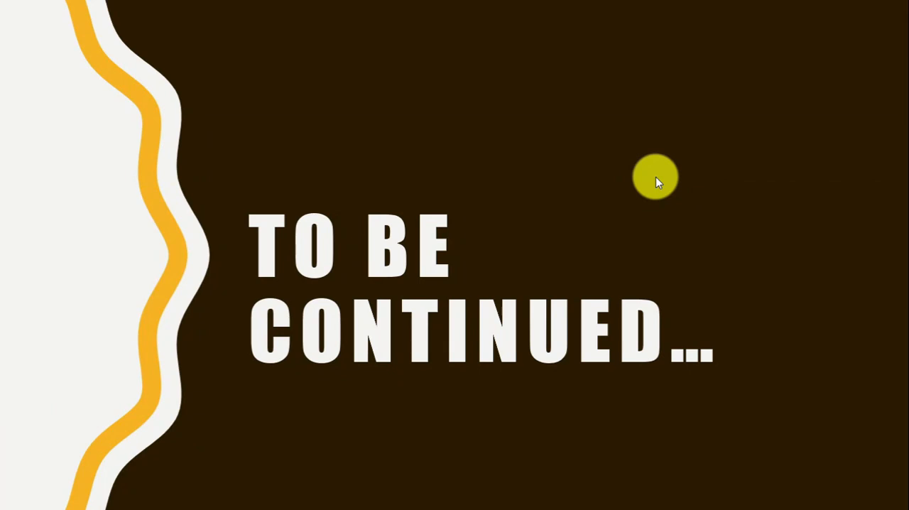